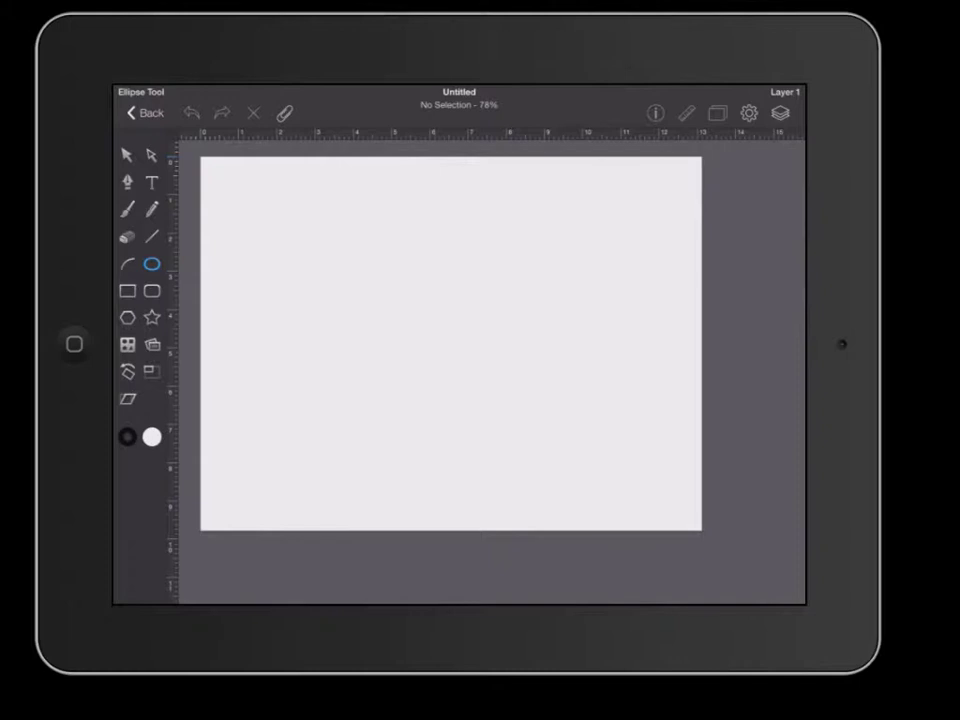
# Step: Draw a circle about 5.2 ruler units wide in the middle of the canvas and fill it with pinkish red
pyautogui.moveTo(349, 253); pyautogui.dragTo(548, 458)
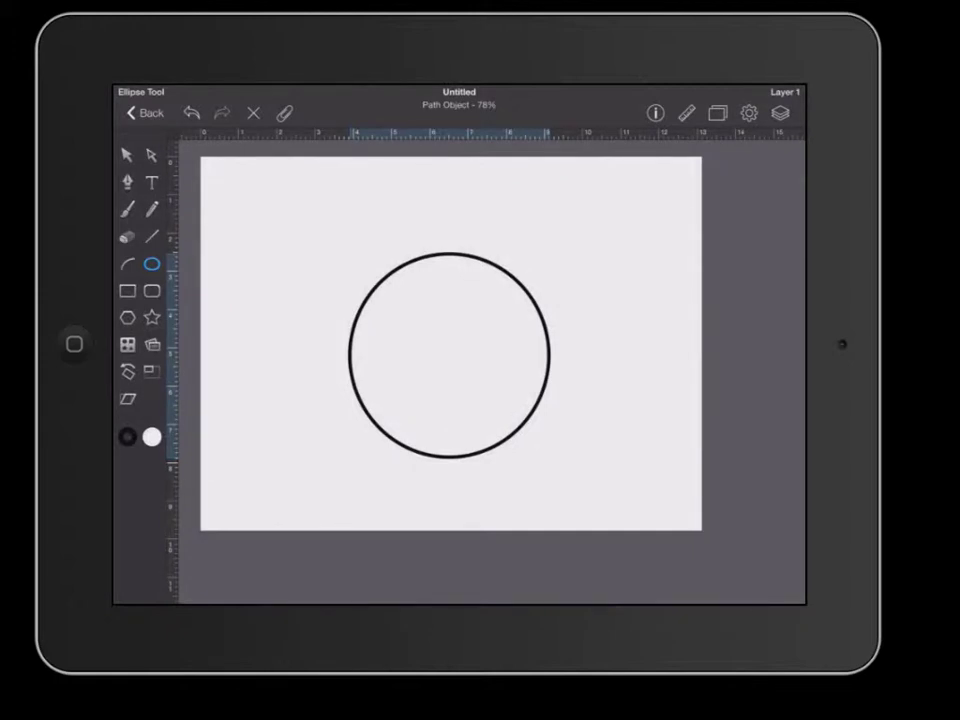
pyautogui.click(127, 156)
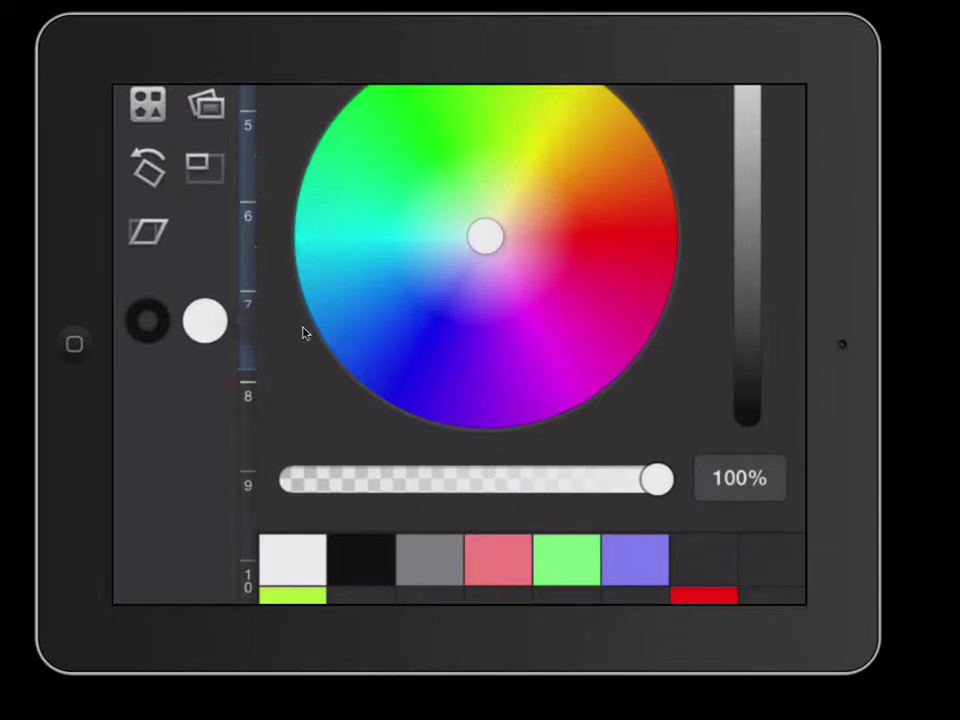
pyautogui.click(624, 265)
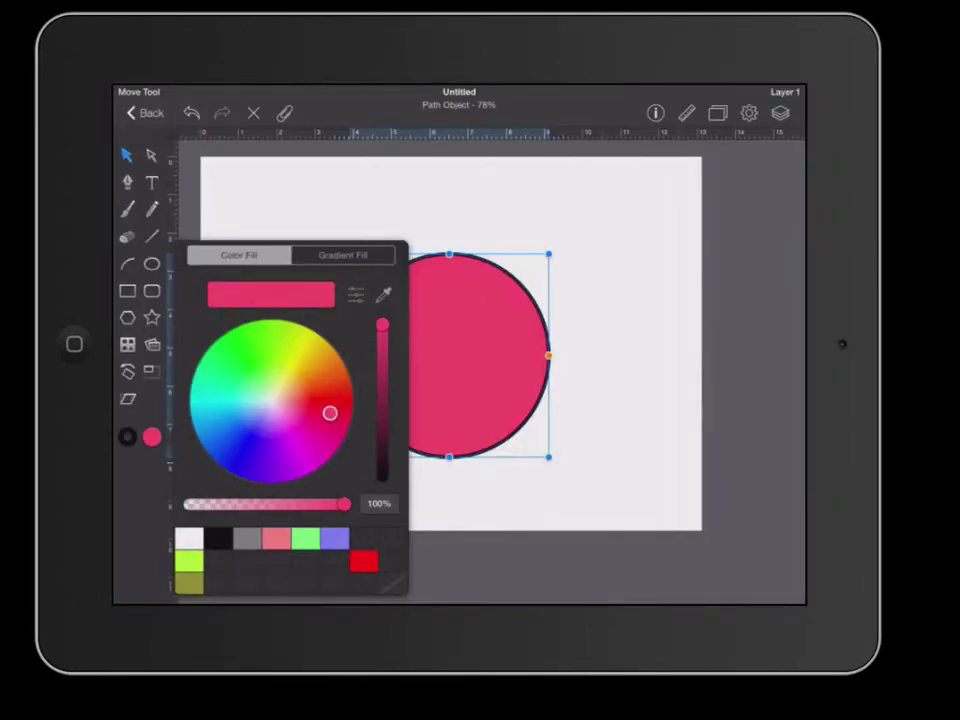
pyautogui.click(205, 321)
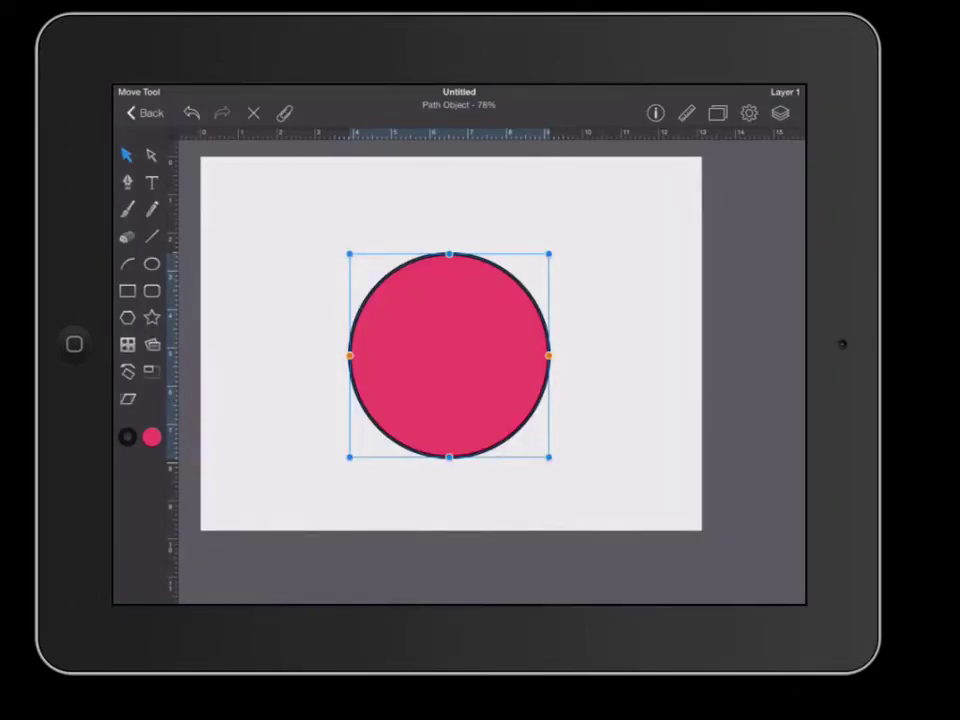
# Step: Enlarge the circle to about 8.3 by 7.9 ruler units and centre it on the canvas
pyautogui.moveTo(548, 254); pyautogui.dragTo(669, 211)
pyautogui.moveTo(349, 457); pyautogui.dragTo(351, 513)
pyautogui.hscroll(1, 490, 360)
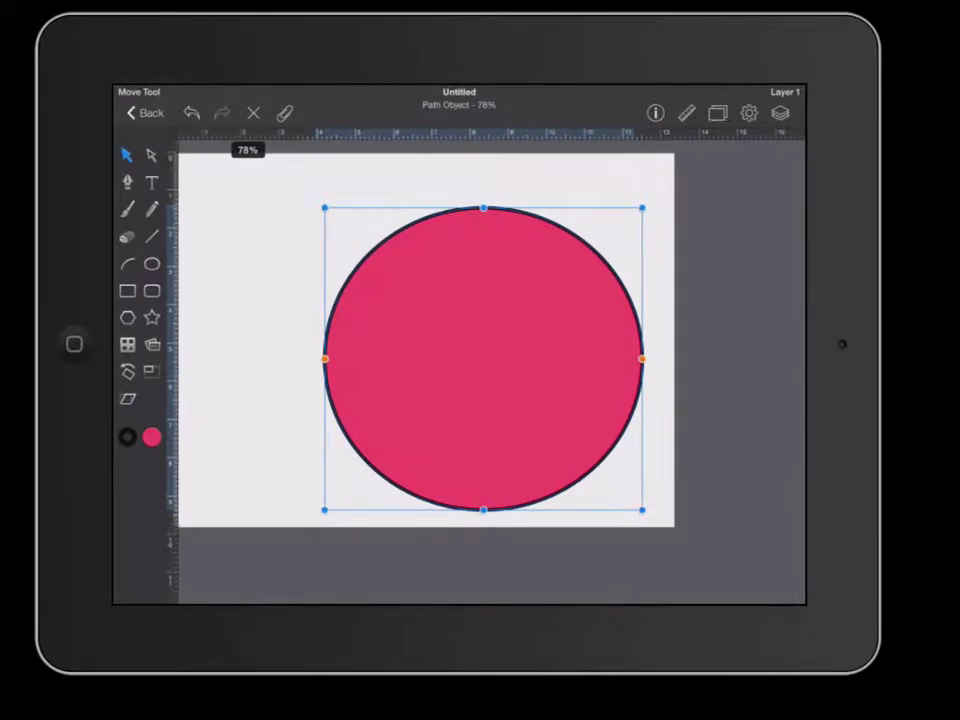
pyautogui.moveTo(514, 315); pyautogui.dragTo(450, 289)
pyautogui.click(630, 400)
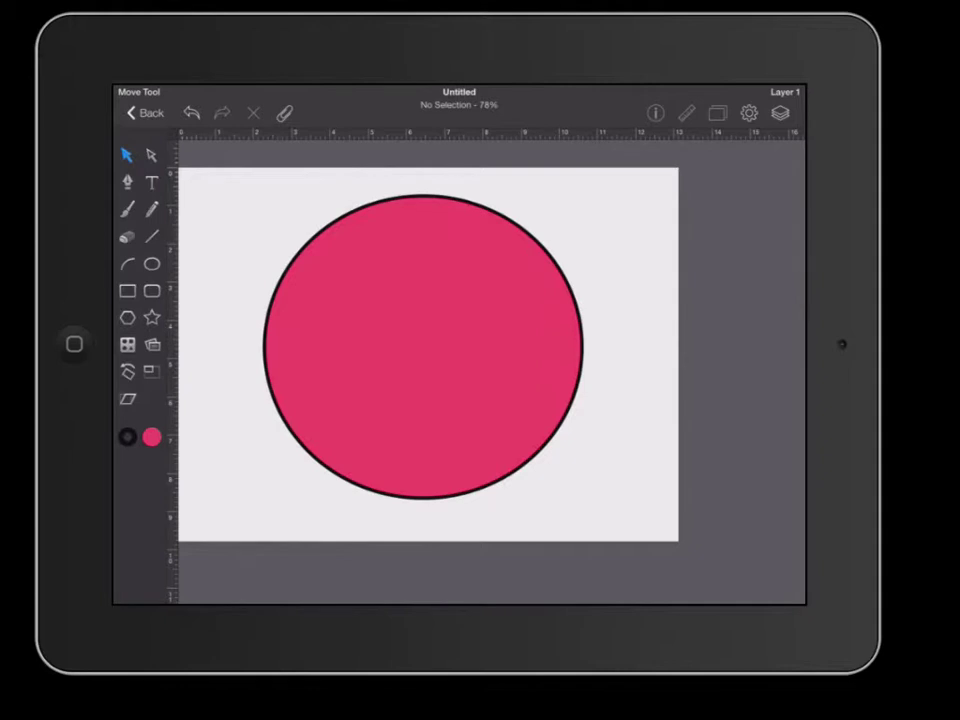
# Step: Set the circle's stroke width to 12.5 pt
pyautogui.click(423, 347)
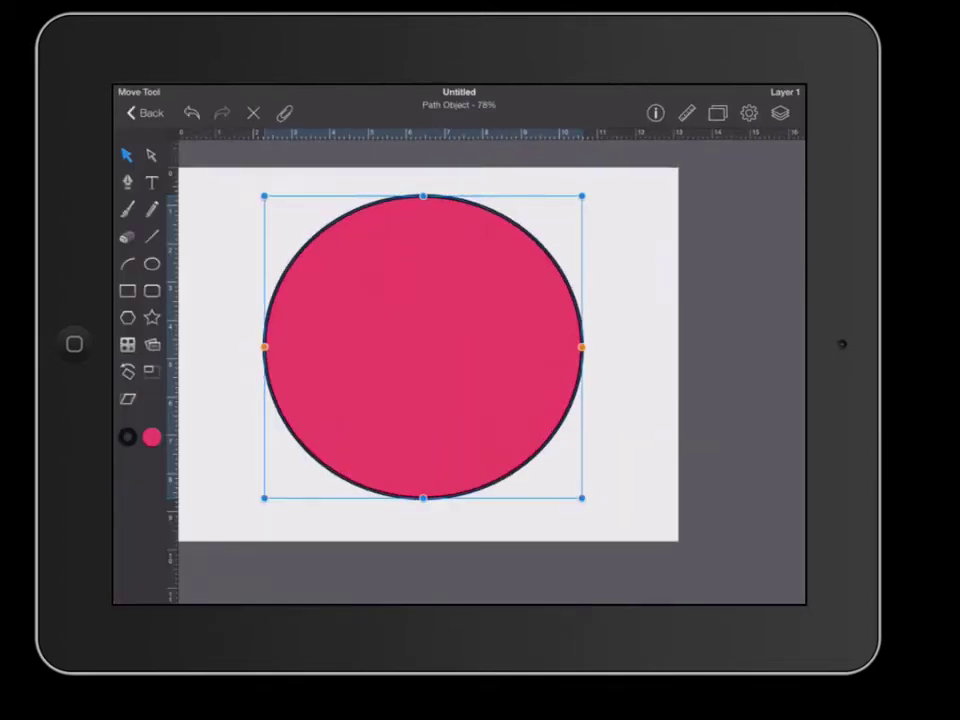
pyautogui.click(452, 151)
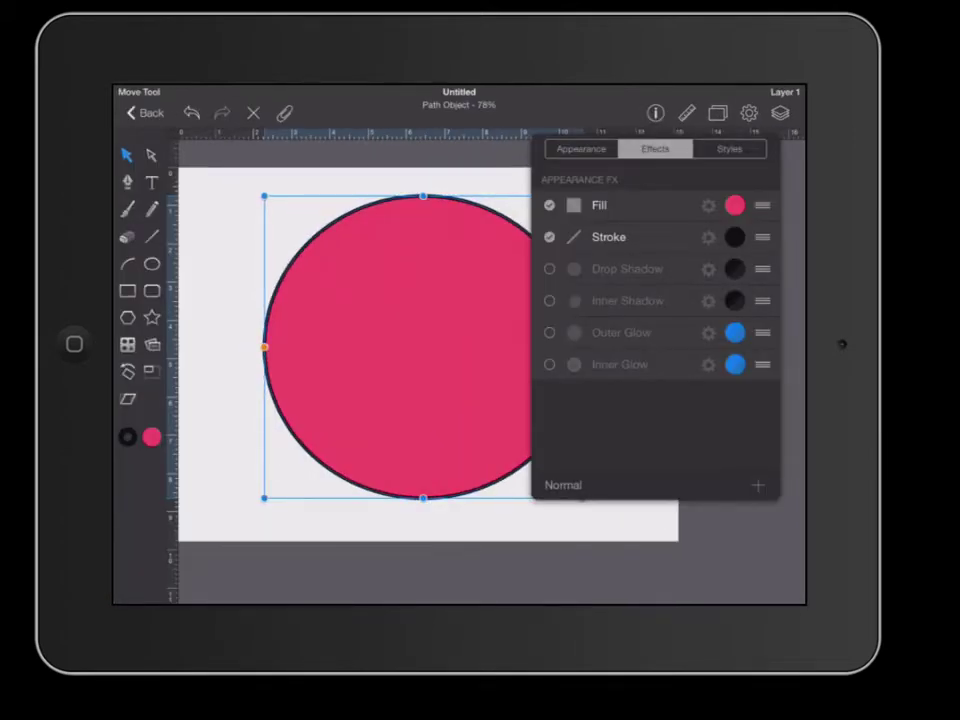
pyautogui.click(581, 149)
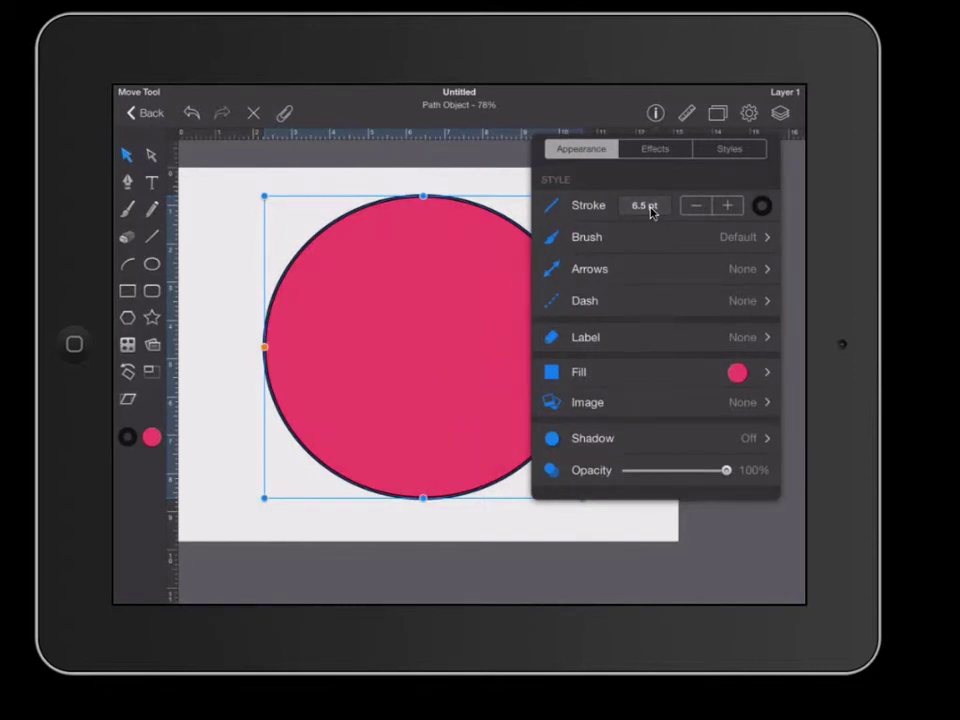
pyautogui.click(728, 205)
pyautogui.click(728, 205)
pyautogui.click(728, 205)
pyautogui.click(728, 205)
pyautogui.click(728, 205)
pyautogui.click(728, 205)
pyautogui.click(728, 205)
pyautogui.click(728, 205)
pyautogui.click(728, 205)
pyautogui.click(728, 205)
pyautogui.click(728, 205)
pyautogui.click(728, 205)
pyautogui.click(728, 205)
pyautogui.click(728, 205)
pyautogui.click(728, 205)
pyautogui.click(728, 205)
pyautogui.click(728, 205)
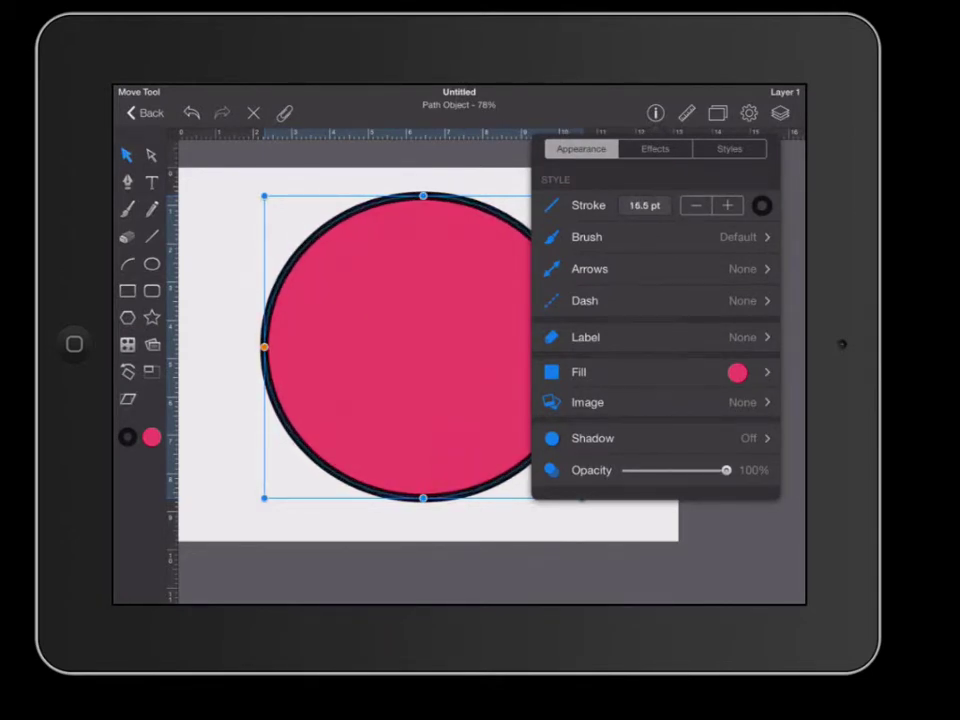
pyautogui.click(696, 205)
pyautogui.click(696, 205)
pyautogui.click(696, 205)
pyautogui.click(696, 205)
pyautogui.click(696, 205)
pyautogui.click(696, 205)
pyautogui.click(696, 205)
pyautogui.click(696, 205)
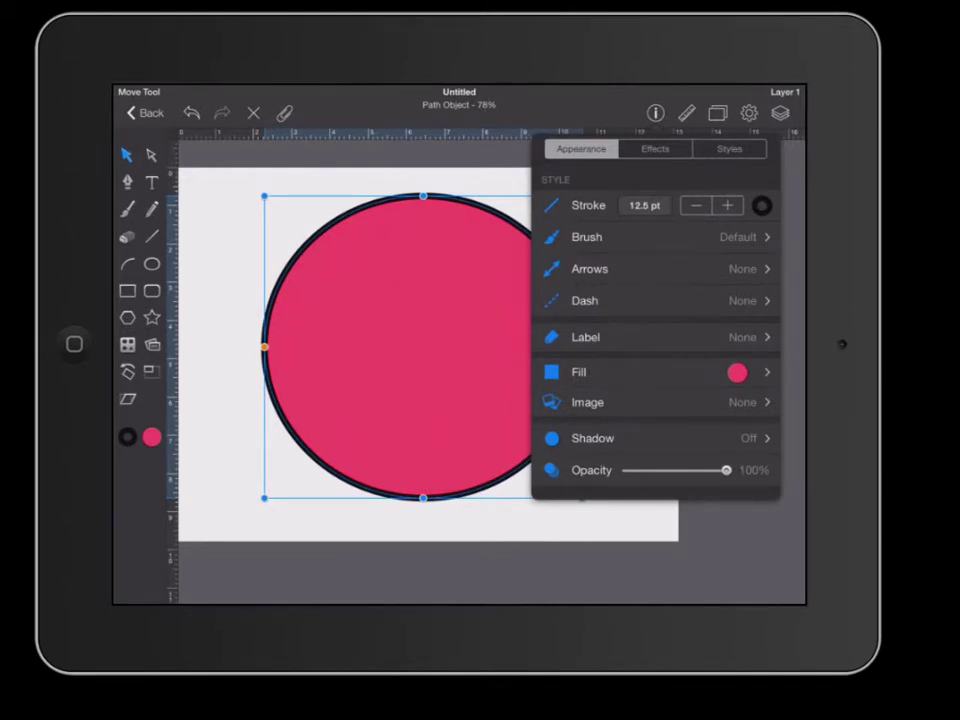
pyautogui.click(656, 113)
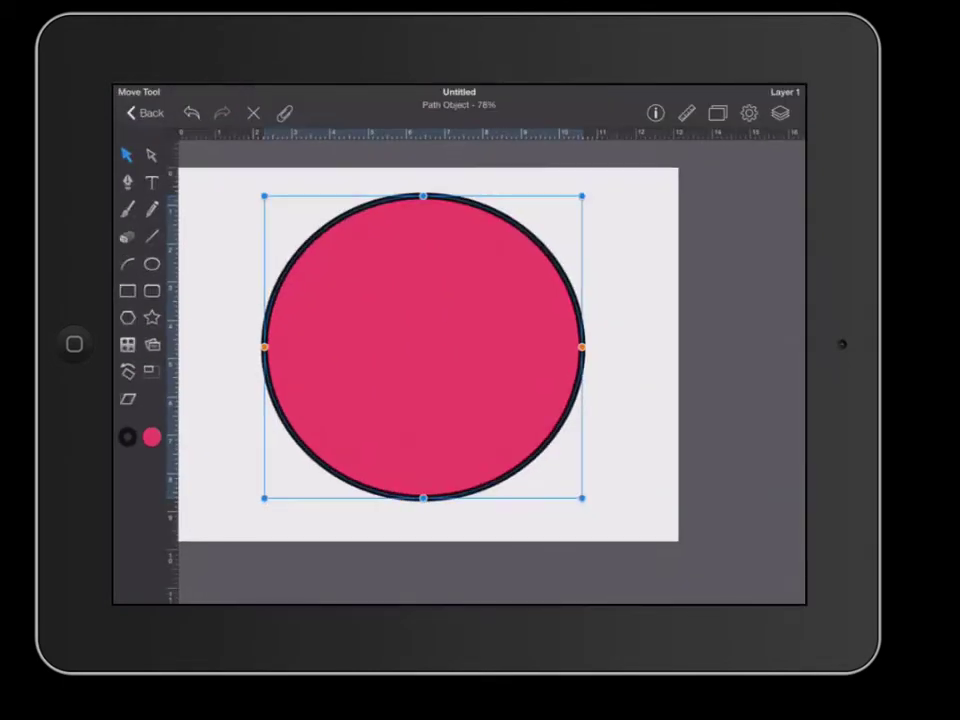
# Step: Change the circle's line colour to deep blue at 100% opacity
pyautogui.click(148, 367)
pyautogui.click(310, 538)
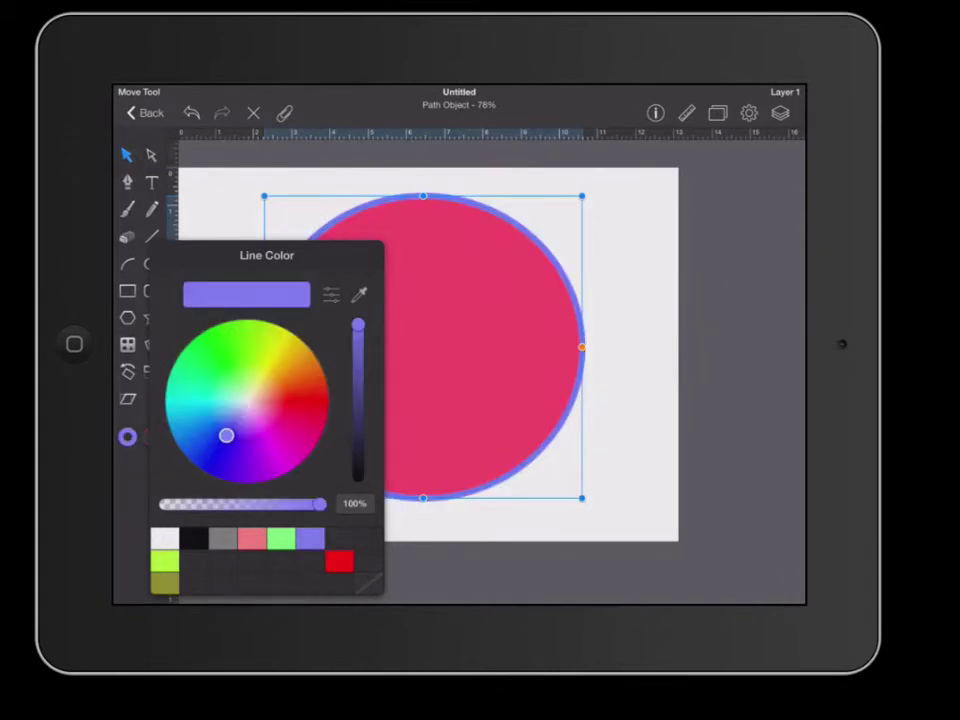
pyautogui.moveTo(226, 435); pyautogui.dragTo(209, 465)
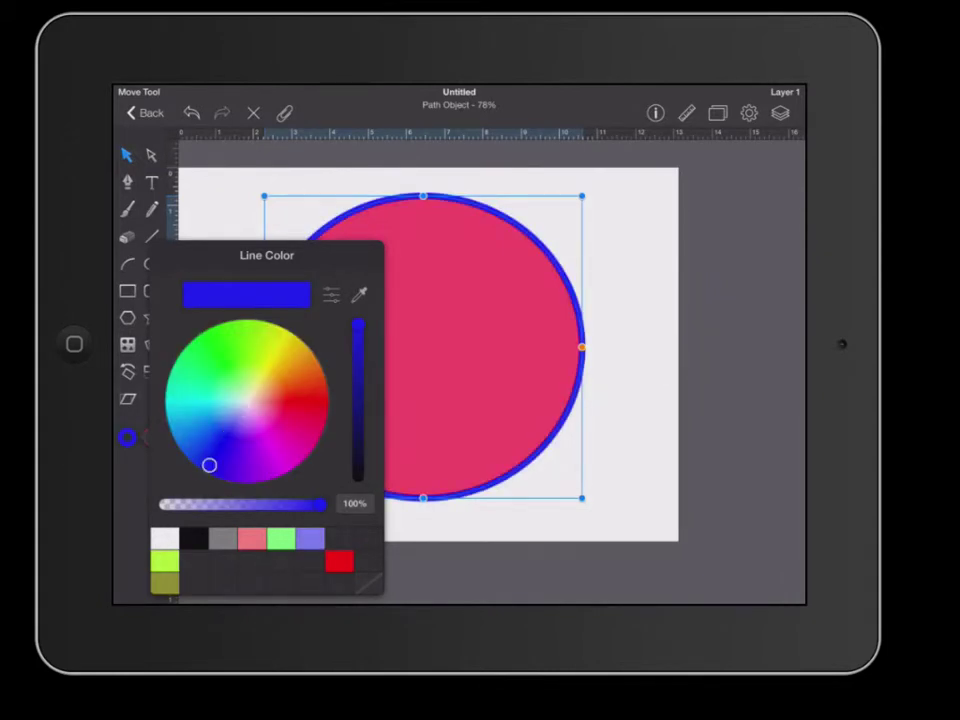
pyautogui.click(630, 400)
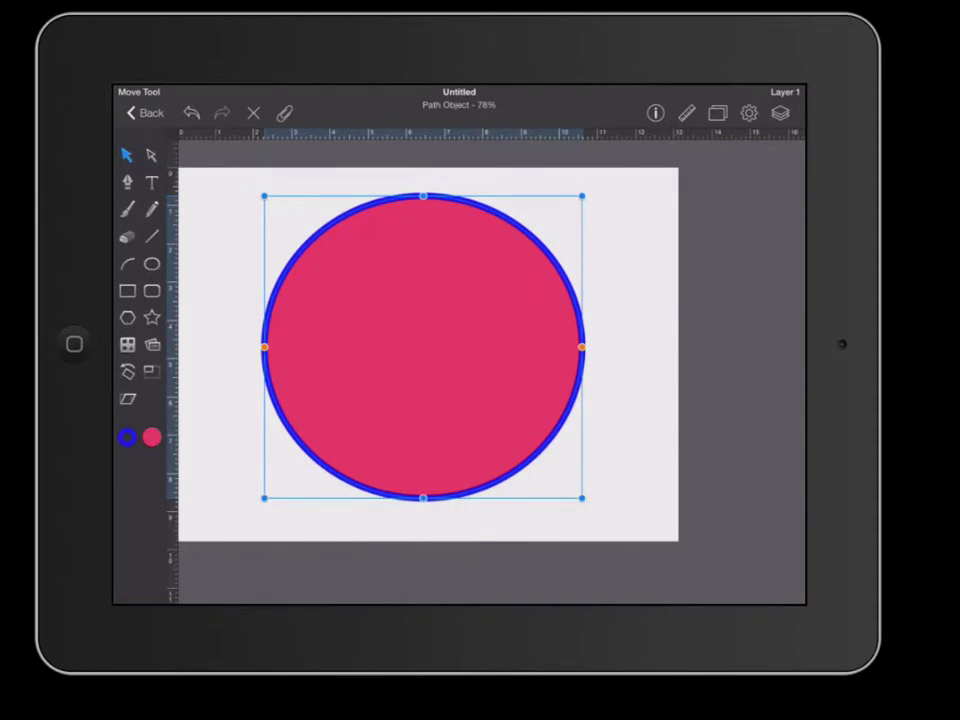
# Step: Try bright green as the circle's line colour and restore deep blue
pyautogui.click(655, 113)
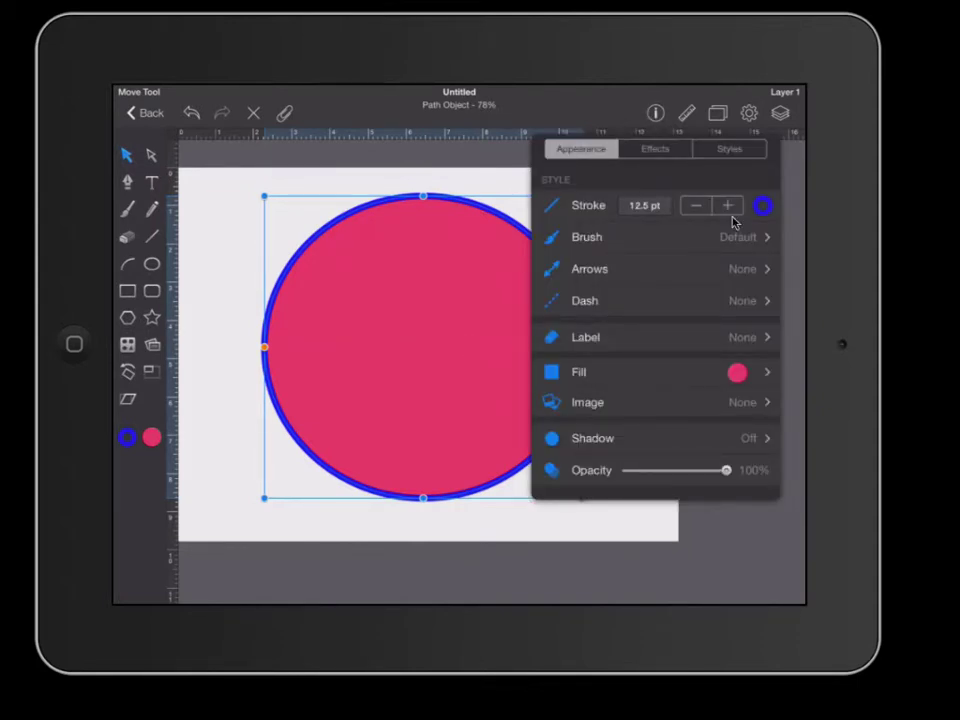
pyautogui.click(762, 205)
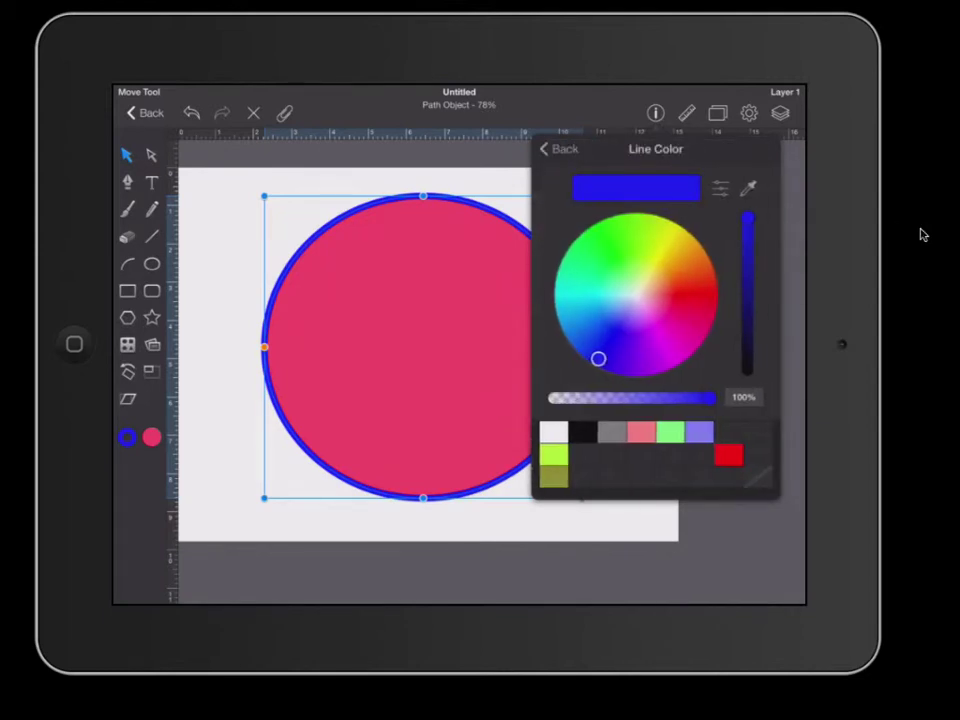
pyautogui.moveTo(598, 358); pyautogui.dragTo(601, 223)
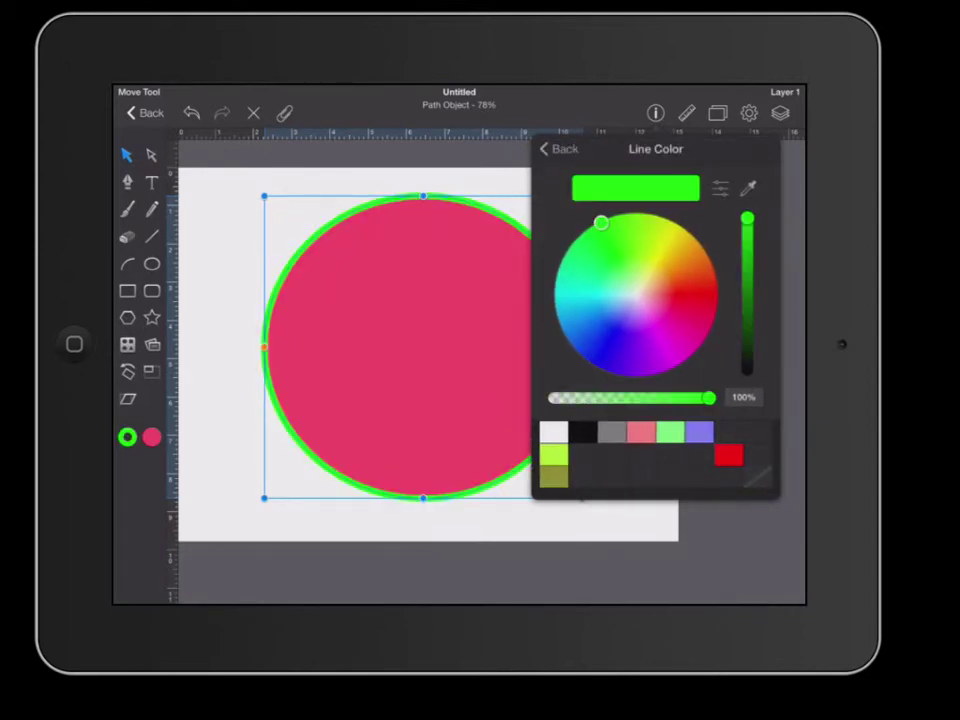
pyautogui.click(596, 360)
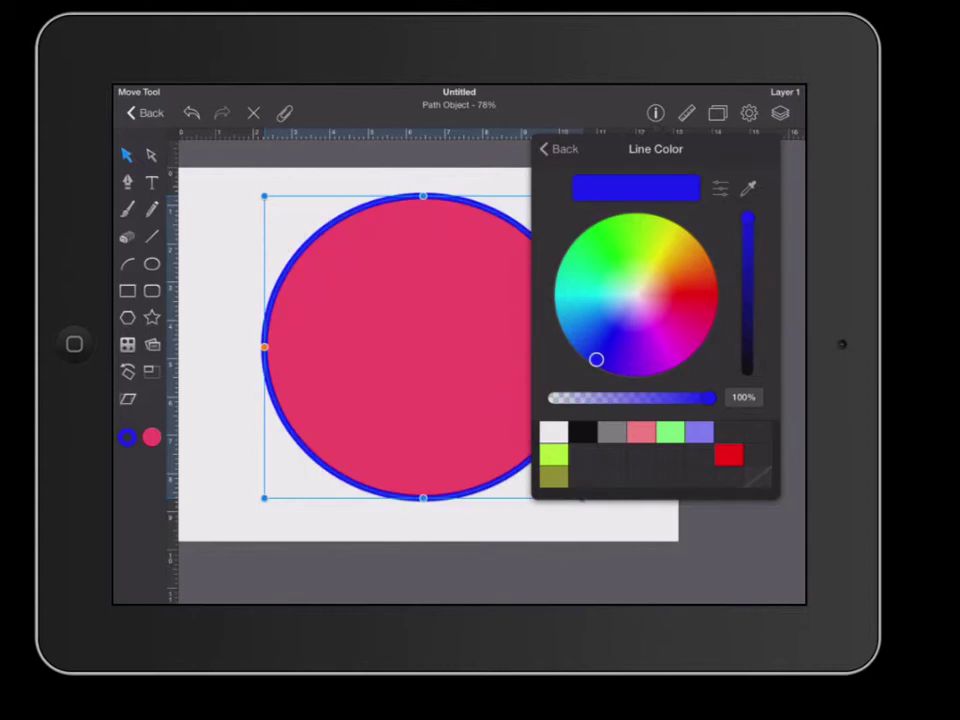
pyautogui.click(656, 113)
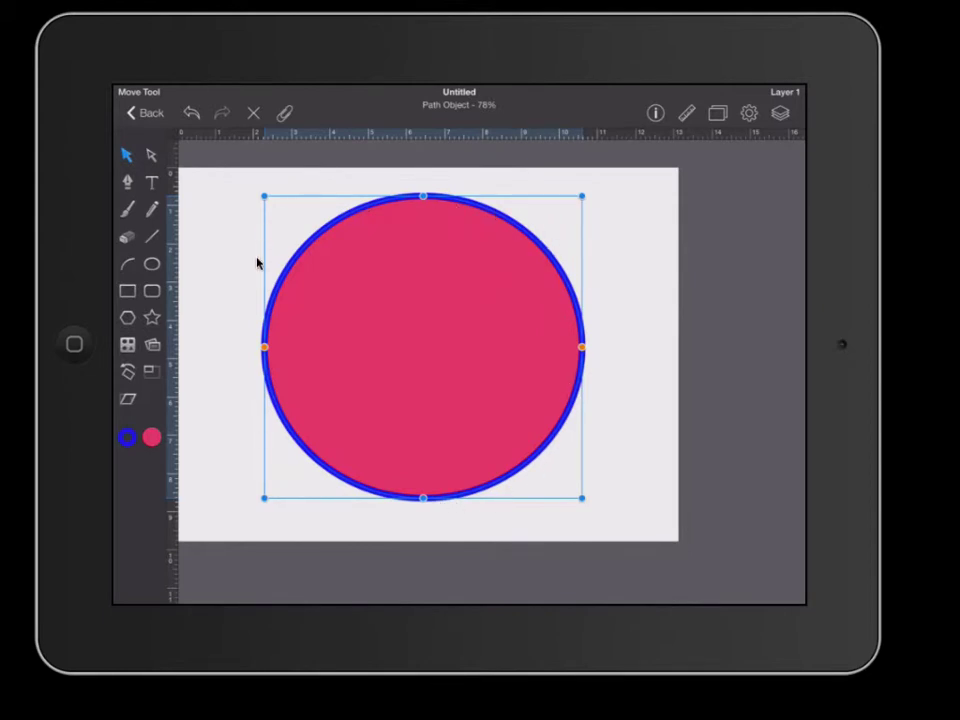
# Step: Apply the 3 pt brush preset with 33% roundness and a 45° angle to the circle's stroke
pyautogui.click(655, 113)
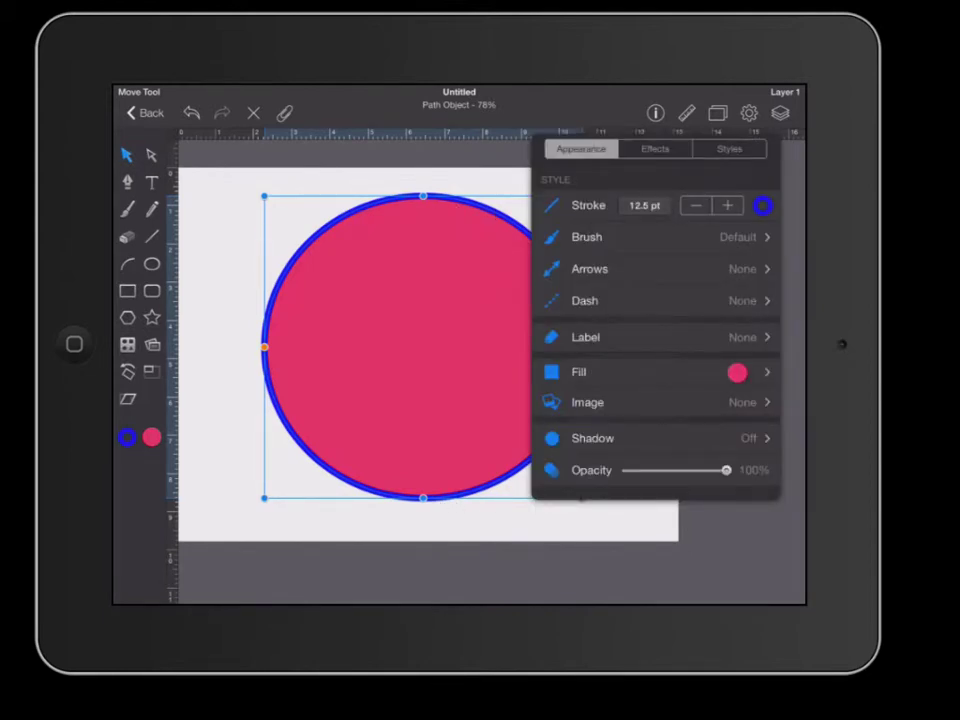
pyautogui.click(660, 237)
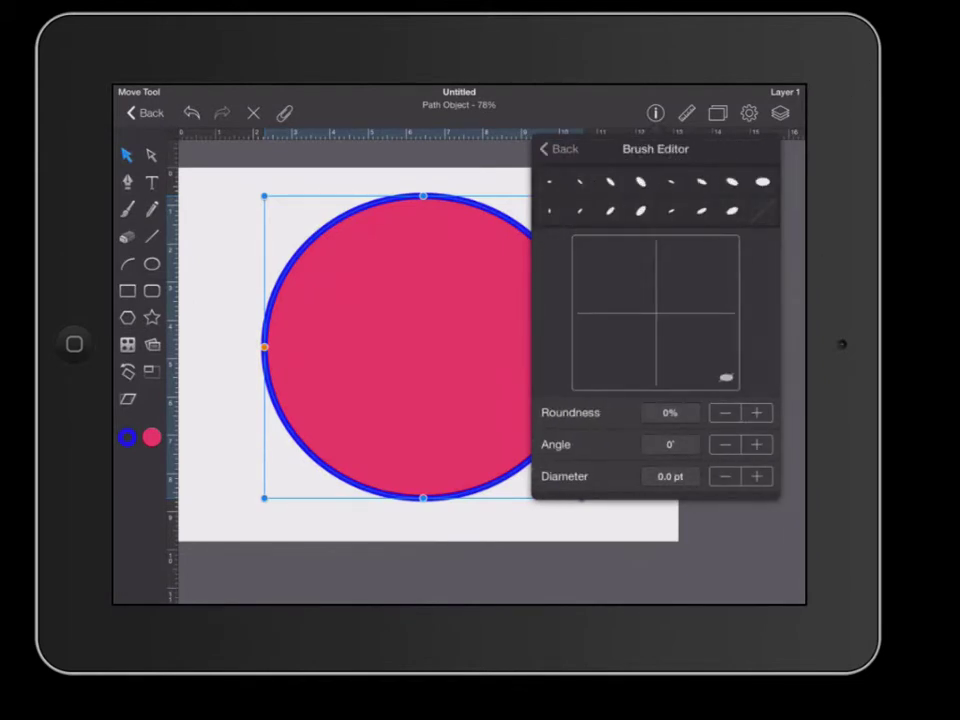
pyautogui.click(580, 182)
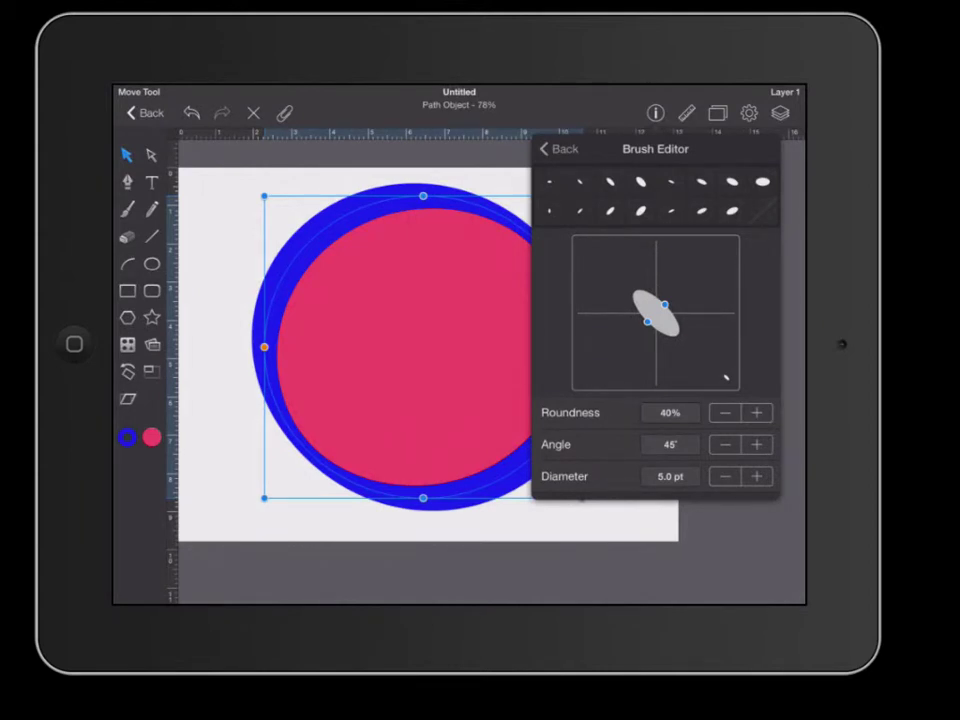
pyautogui.click(580, 182)
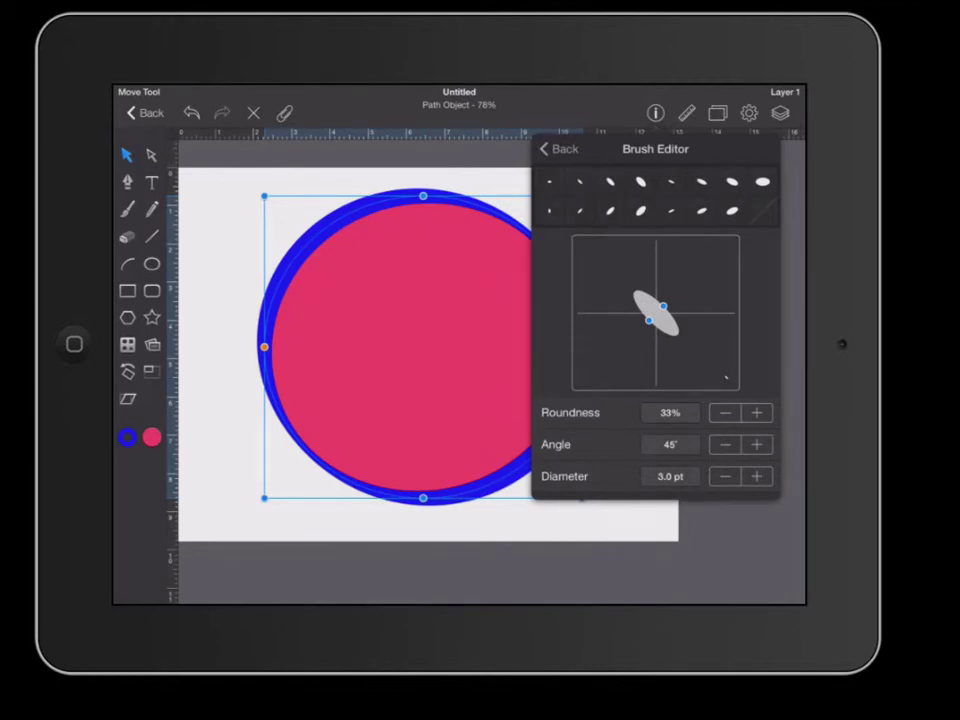
pyautogui.click(599, 121)
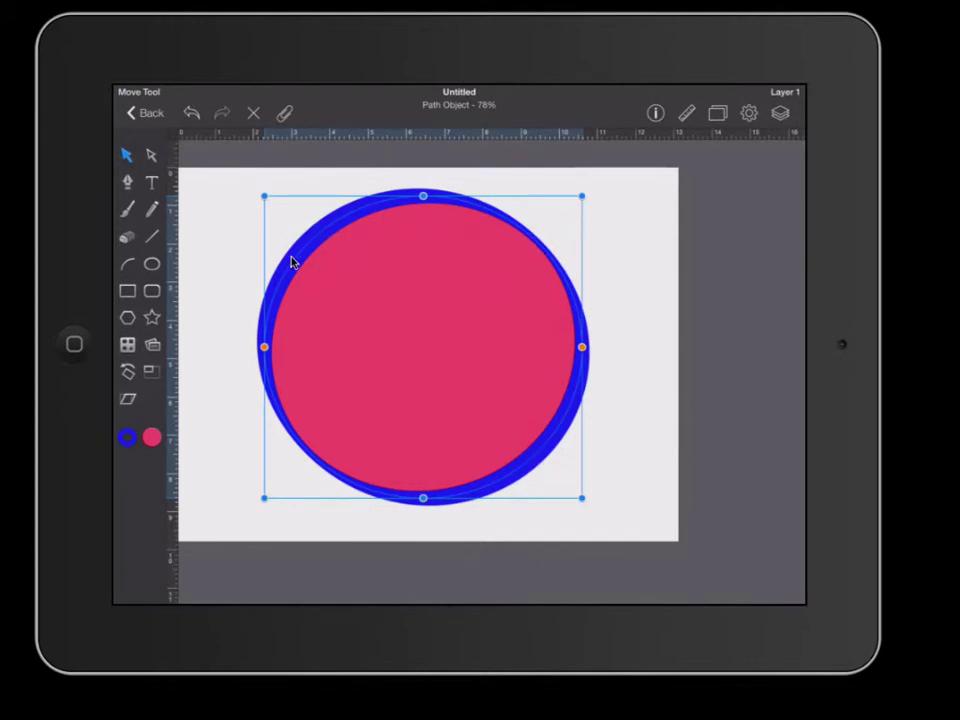
# Step: Reshape the stroke's brush tip into a full round with 100% roundness, a 49° angle and a 5 pt diameter
pyautogui.click(714, 130)
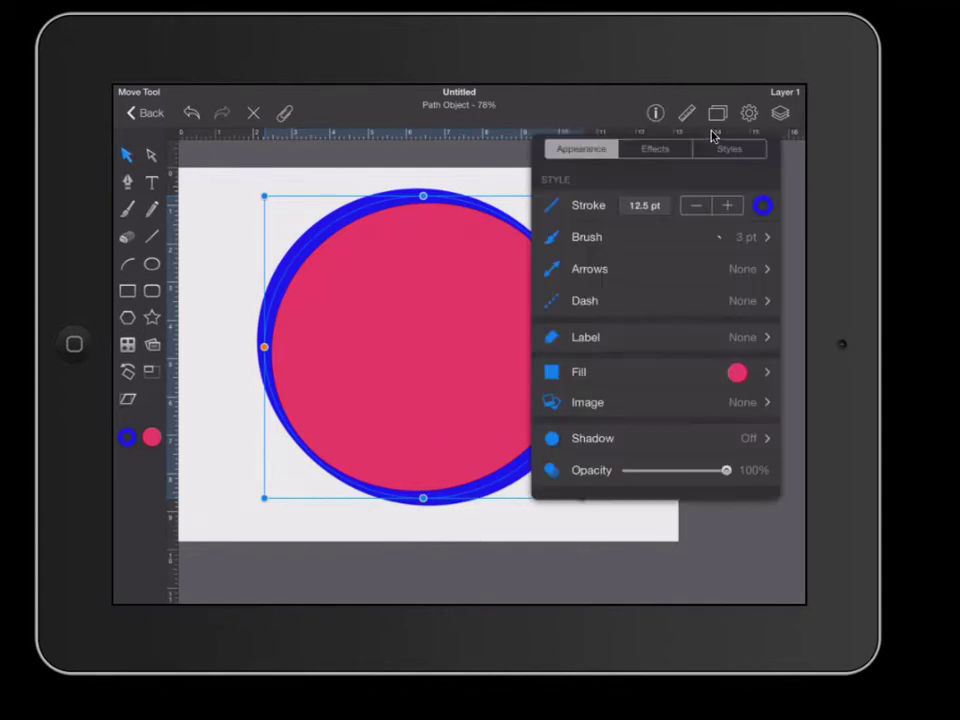
pyautogui.click(700, 237)
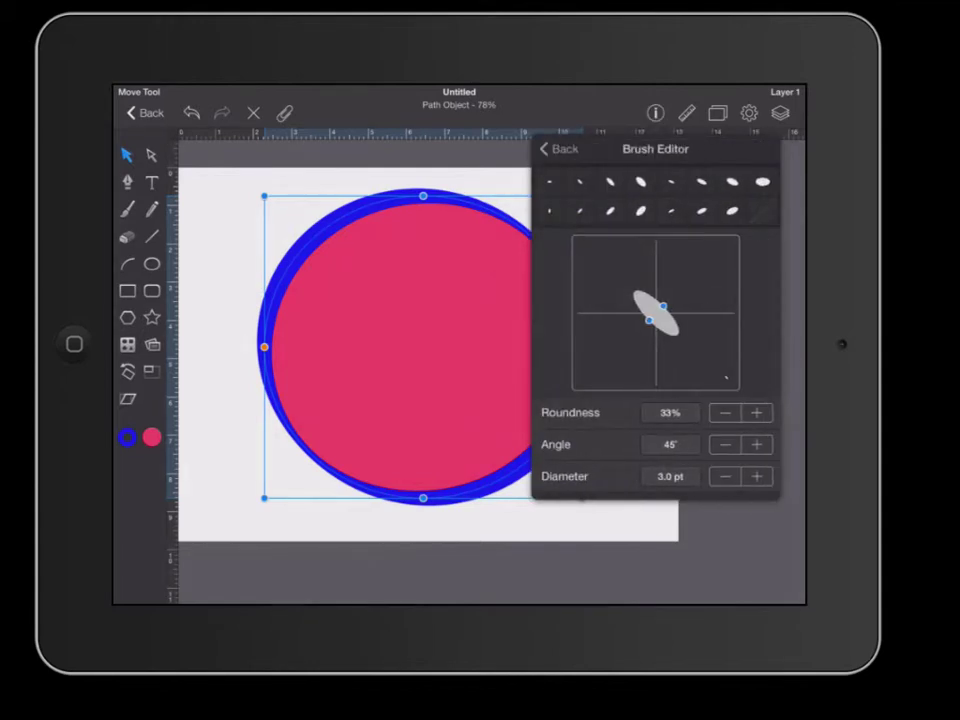
pyautogui.click(702, 211)
pyautogui.moveTo(651, 302); pyautogui.dragTo(665, 304)
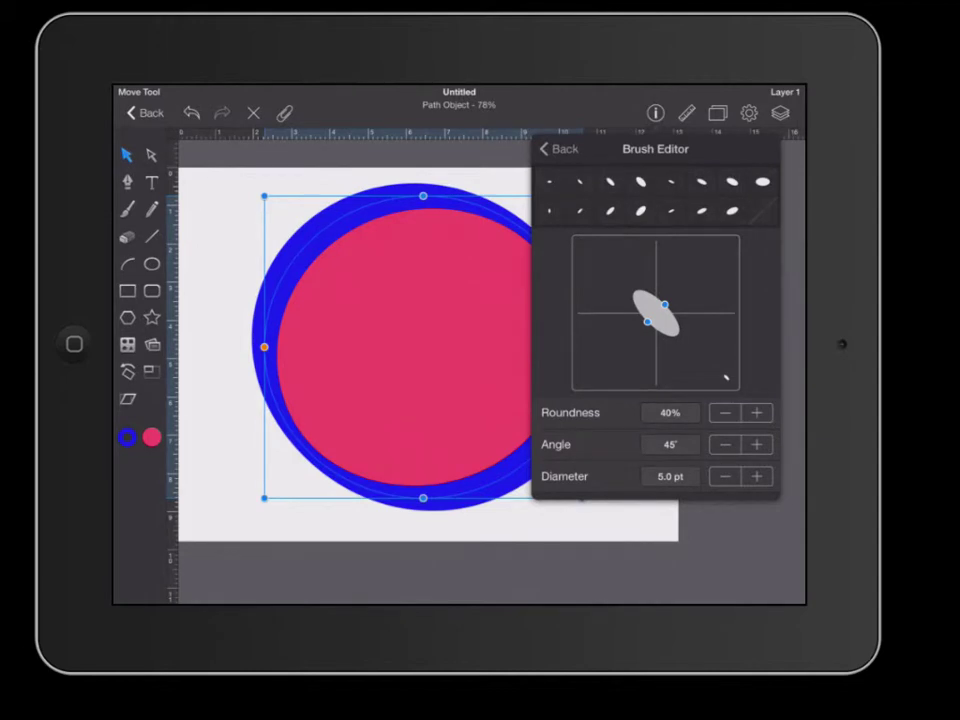
pyautogui.moveTo(665, 304)
pyautogui.mouseDown()
pyautogui.moveTo(662, 312)
pyautogui.moveTo(679, 293)
pyautogui.mouseUp()
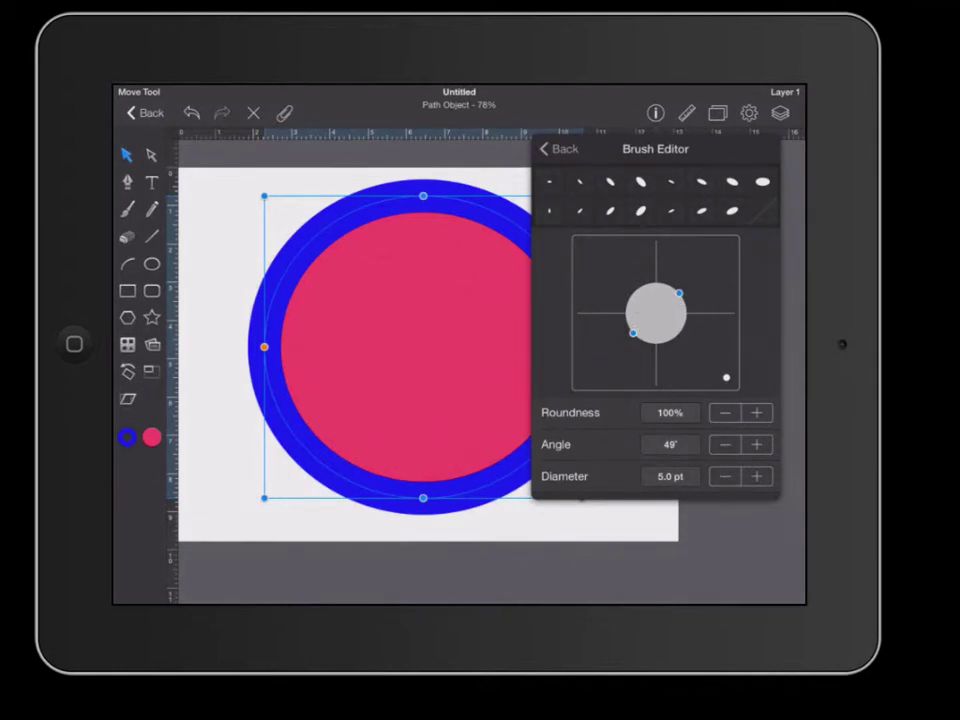
# Step: Flatten the stroke's brush tip to 50% roundness at a 180° angle
pyautogui.moveTo(679, 293)
pyautogui.mouseDown()
pyautogui.moveTo(661, 313)
pyautogui.moveTo(662, 303)
pyautogui.moveTo(653, 306)
pyautogui.mouseUp()
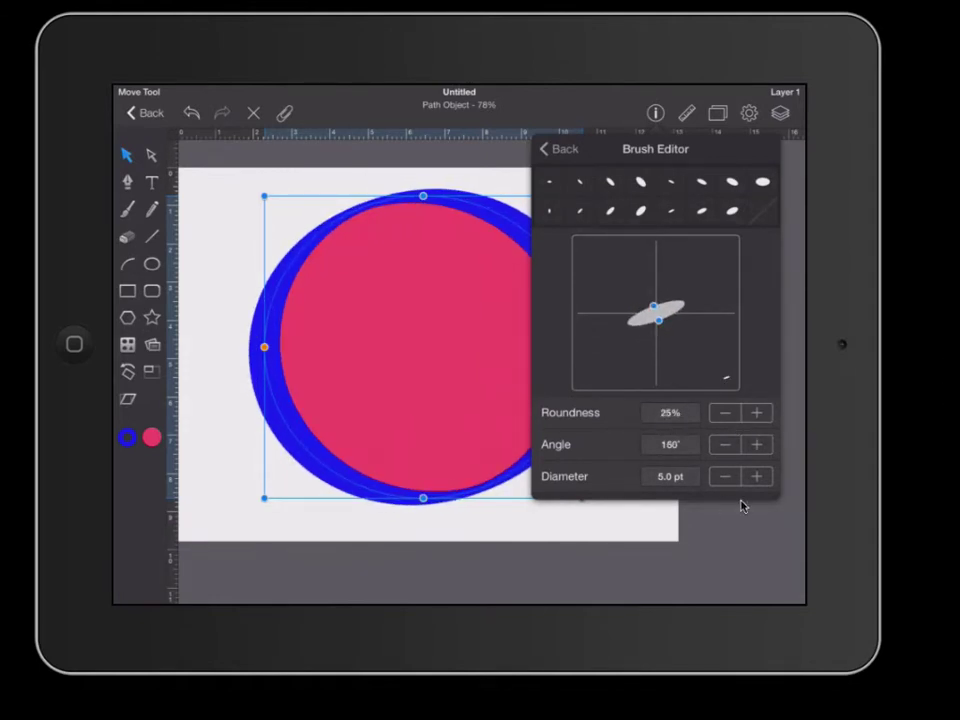
pyautogui.click(757, 413)
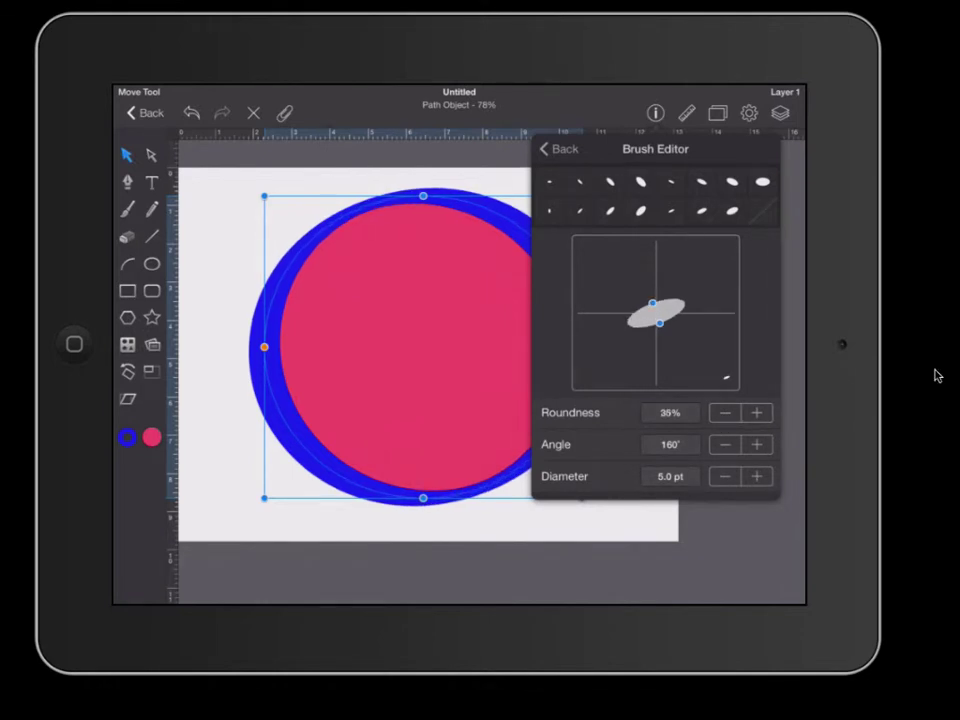
pyautogui.moveTo(649, 295); pyautogui.dragTo(656, 298)
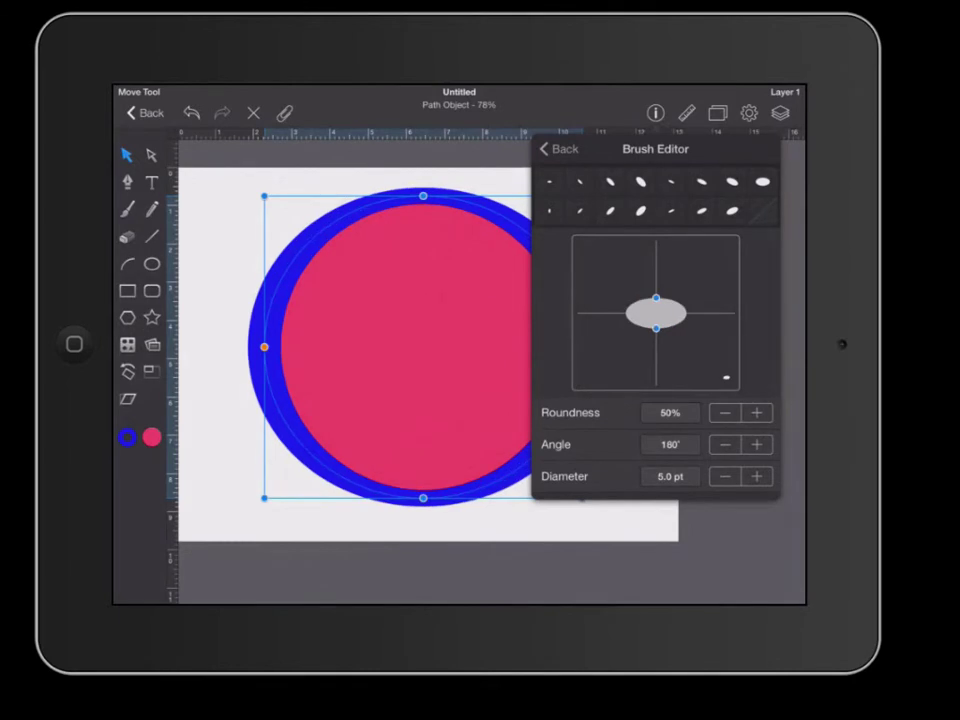
# Step: Try a 3 pt brush diameter and reapply the 3 pt brush preset with 33% roundness and a 45° angle
pyautogui.click(757, 476)
pyautogui.click(725, 476)
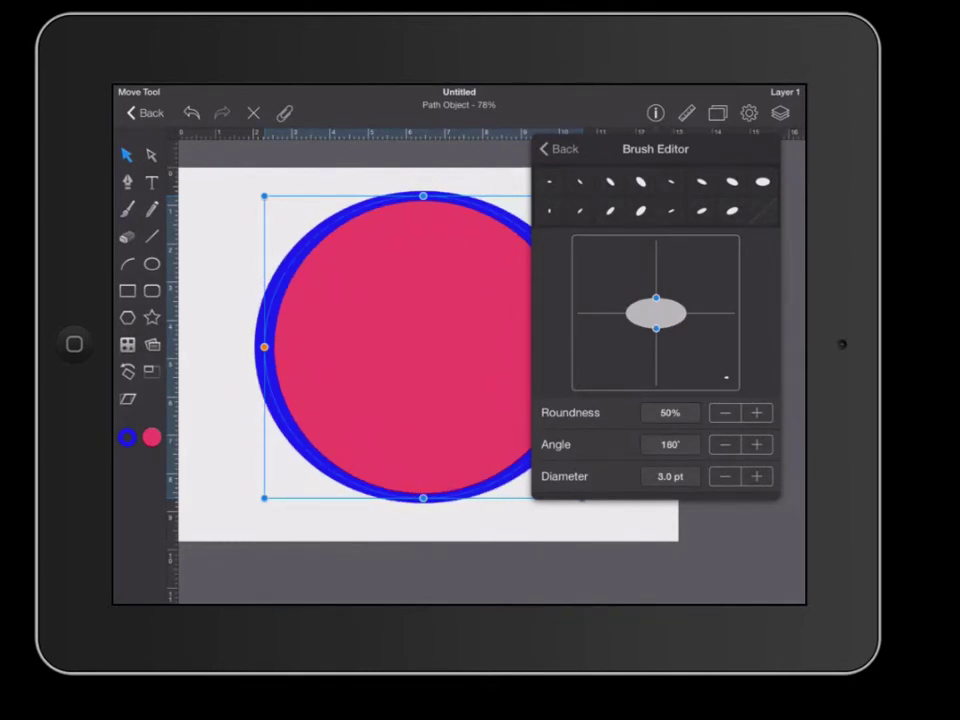
pyautogui.click(580, 182)
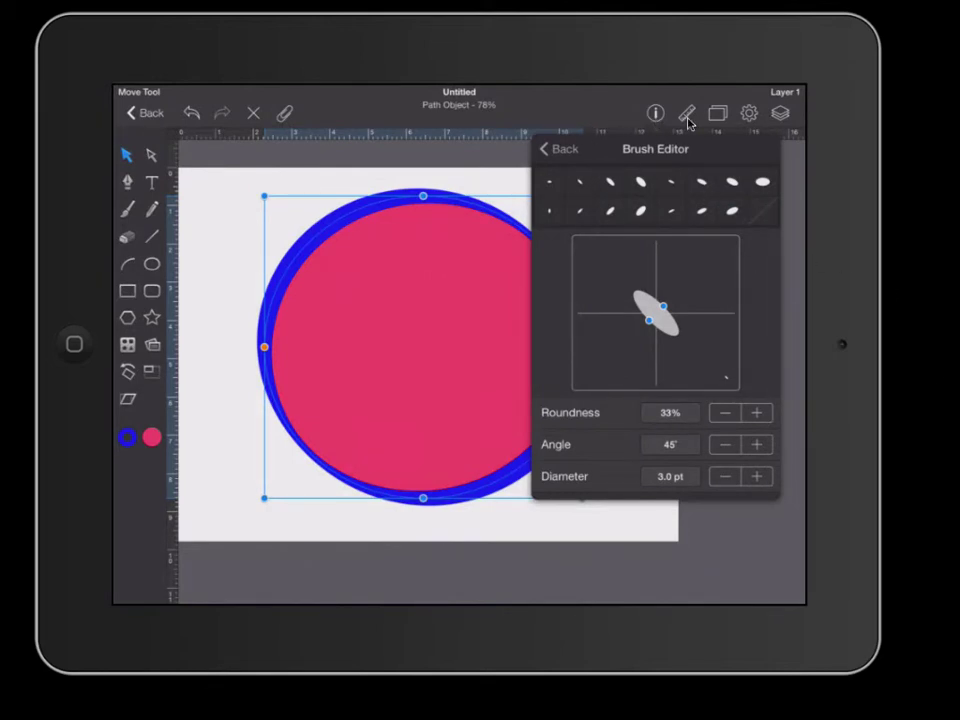
pyautogui.click(687, 117)
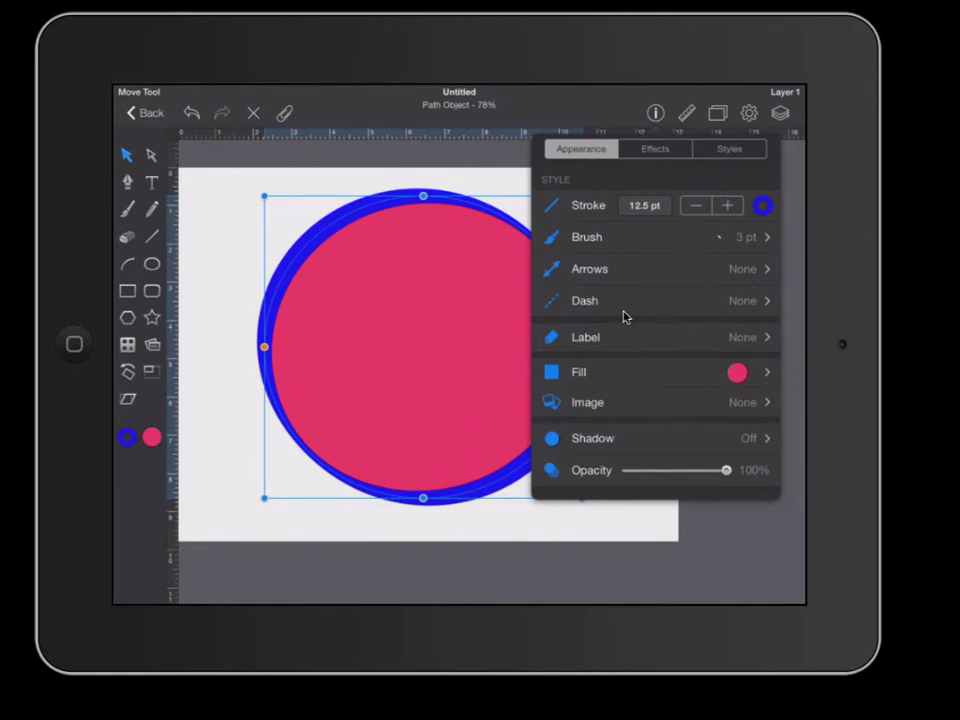
# Step: Try the long-dash pattern on the circle's stroke and replace it with the fine, closely spaced dotted preset
pyautogui.click(738, 302)
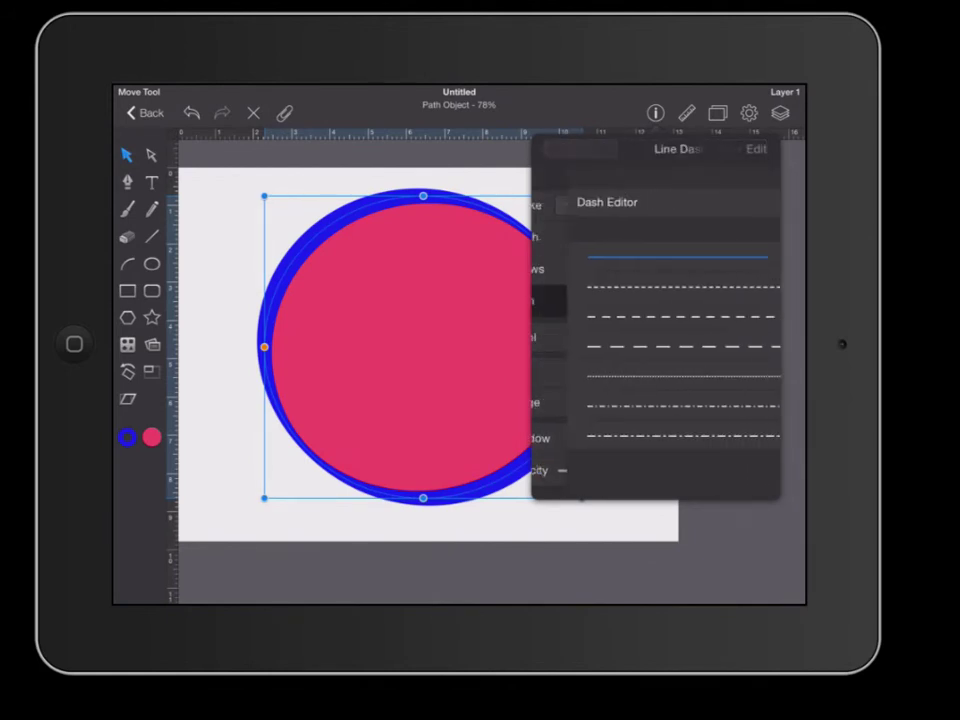
pyautogui.click(652, 346)
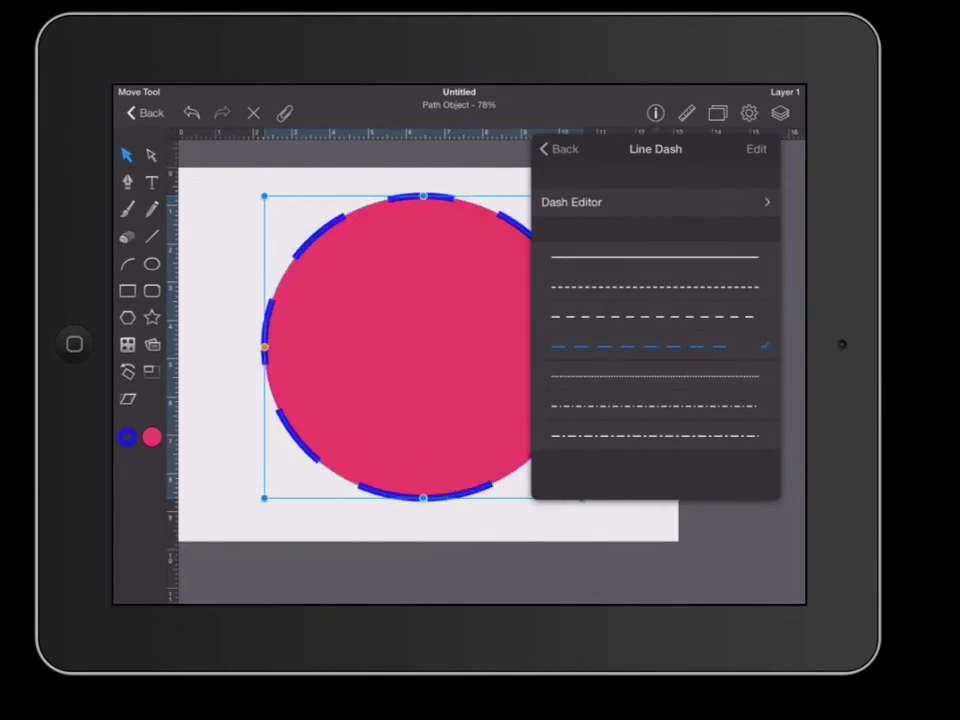
pyautogui.click(652, 376)
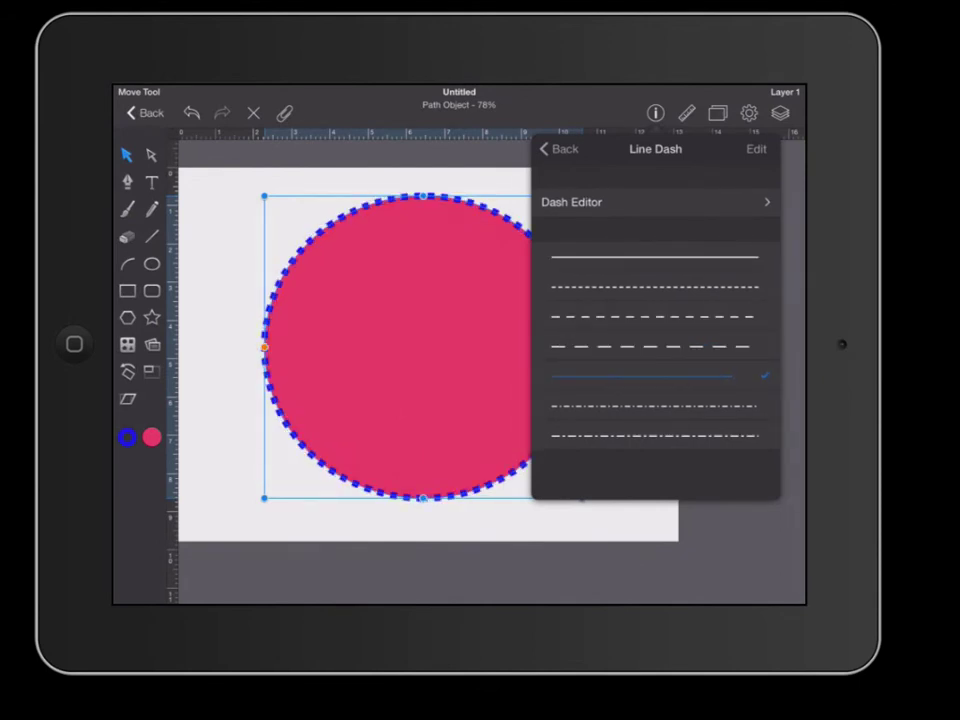
pyautogui.click(655, 113)
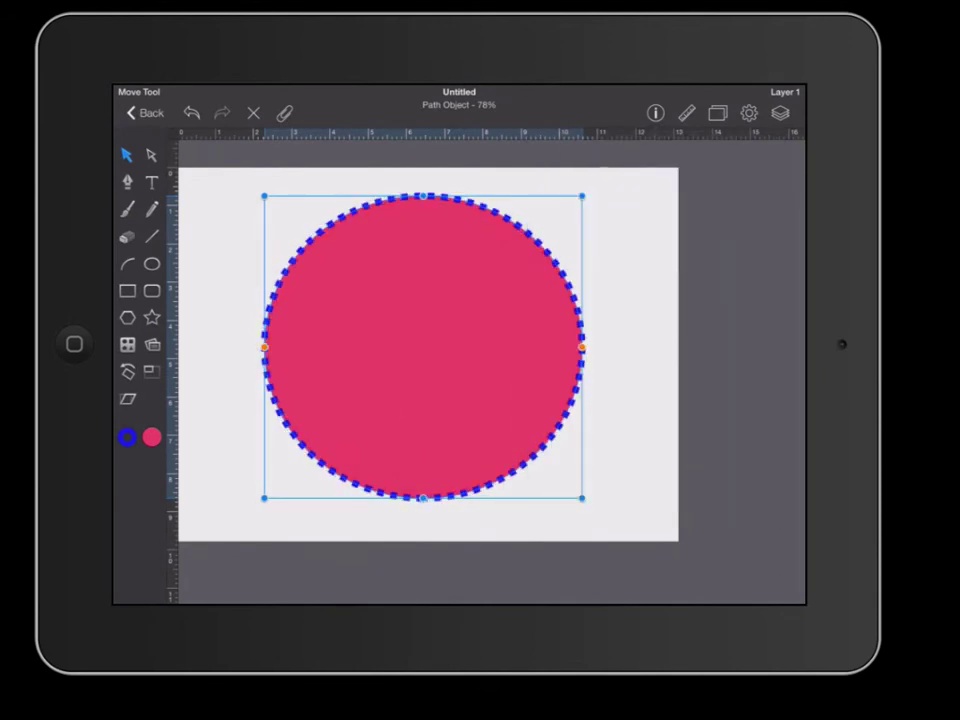
# Step: Try a pinkish red on the circle's dashed stroke and settle on bright green as its line colour
pyautogui.click(127, 437)
pyautogui.click(312, 410)
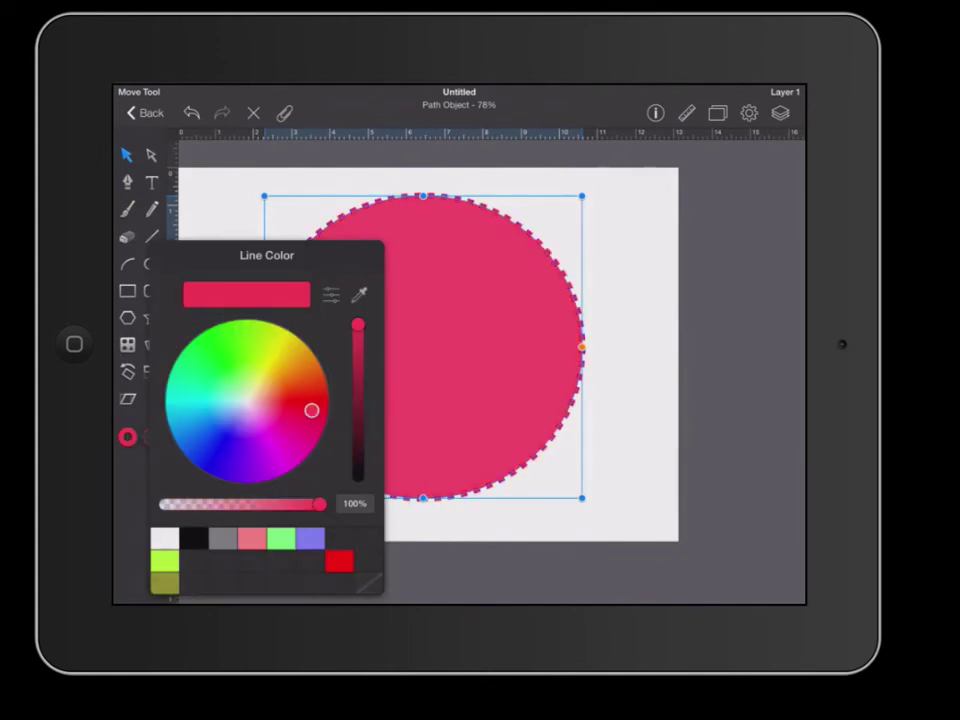
pyautogui.click(240, 336)
pyautogui.click(640, 420)
pyautogui.scroll(2, 480, 356)
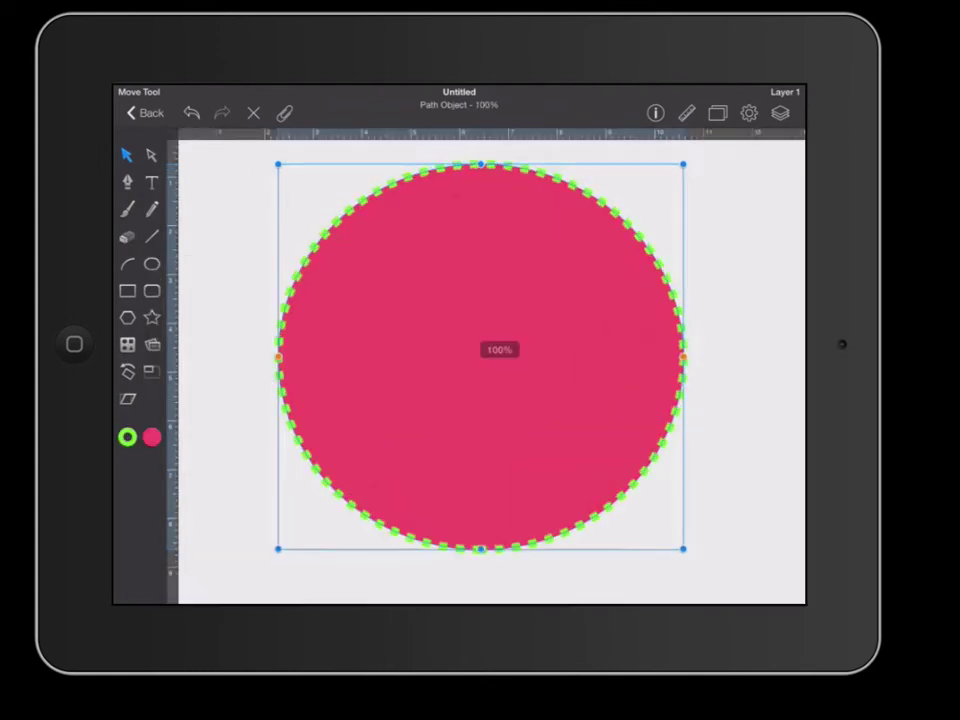